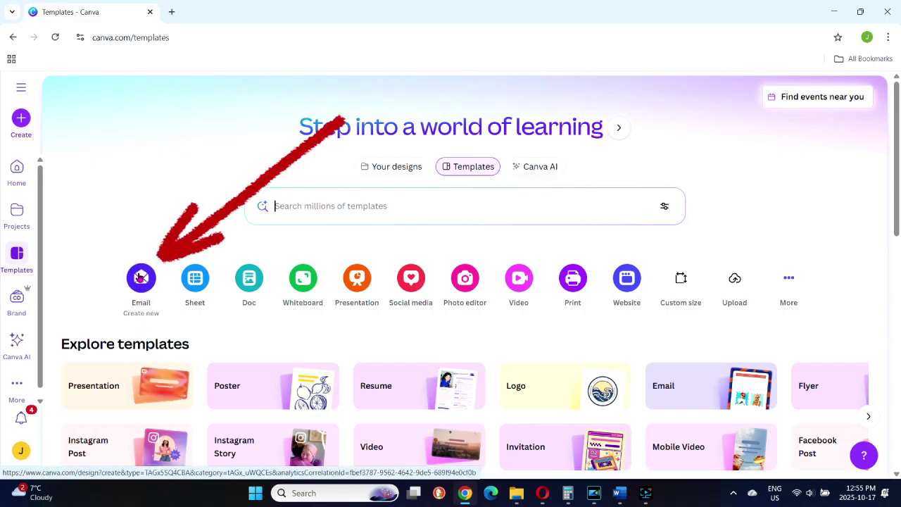
Create a new blank Email design from the Email shortcut on the Templates page.
click(141, 277)
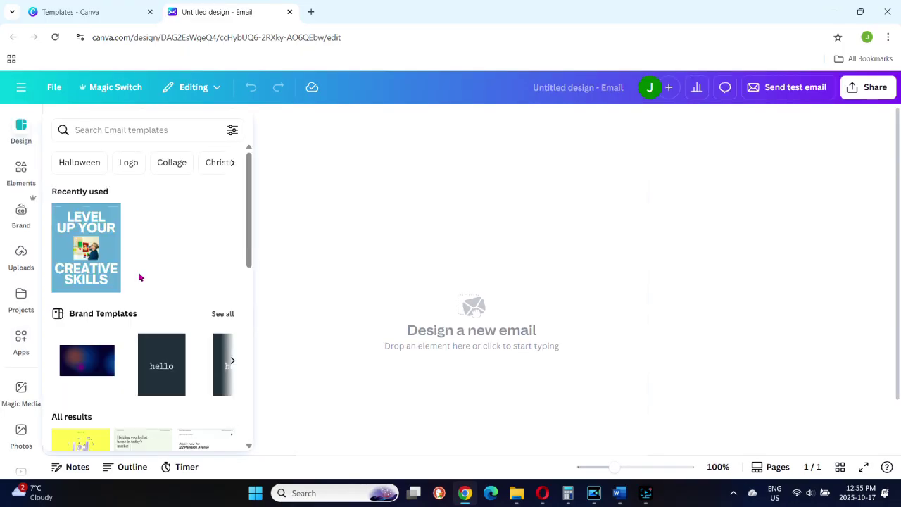
Add the recently used dancing-children illustration from Elements and shrink it.
click(21, 169)
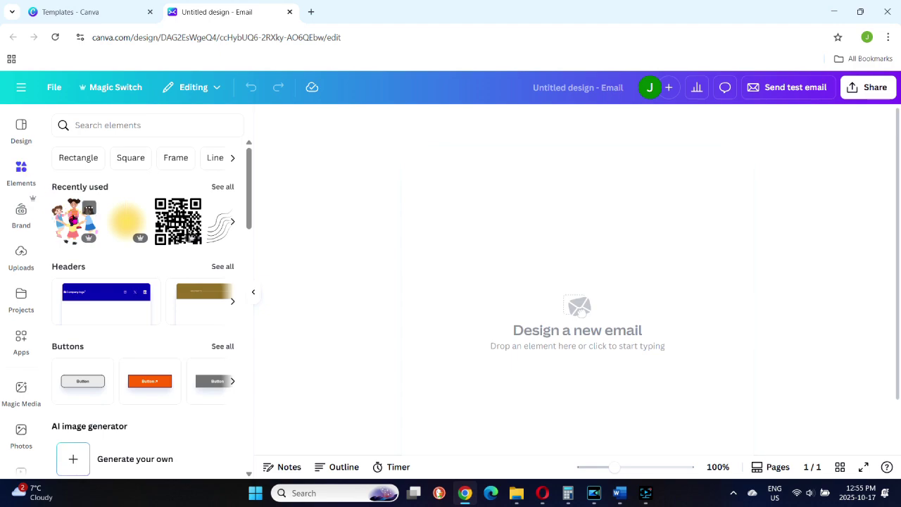
click(74, 216)
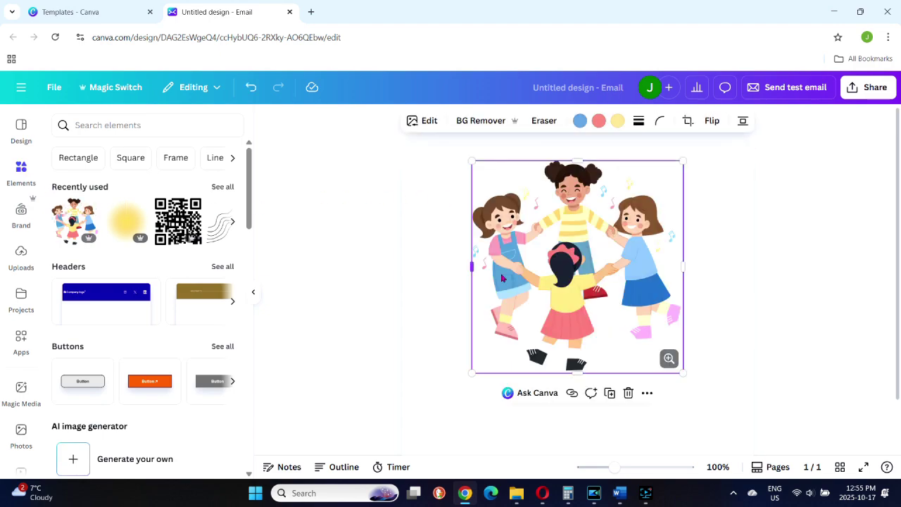
drag(684, 372, 643, 292)
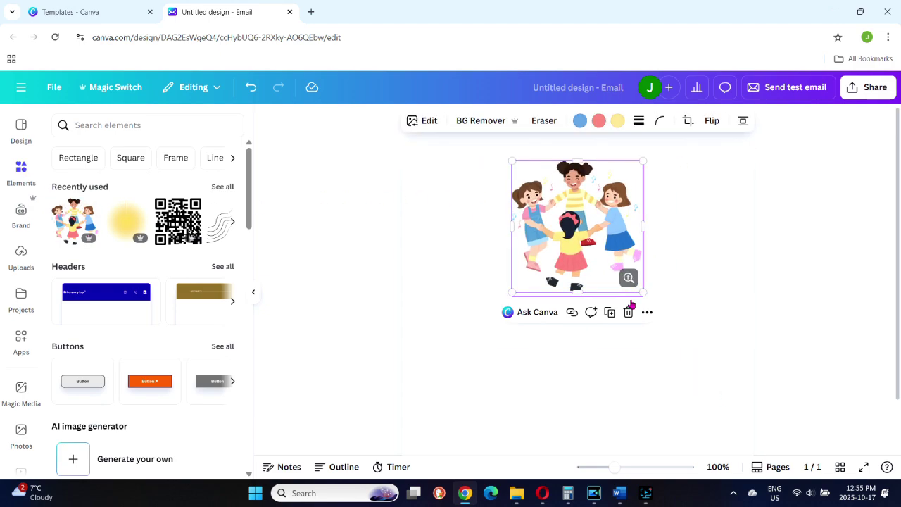
Add the woman-at-desk image from Uploads below the children, shrink it, and start a text block.
click(22, 257)
click(173, 304)
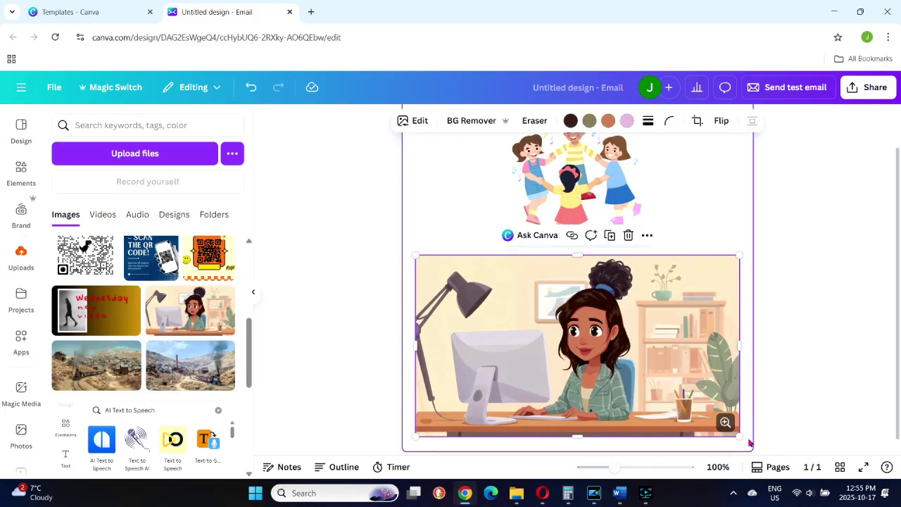
drag(738, 435, 599, 371)
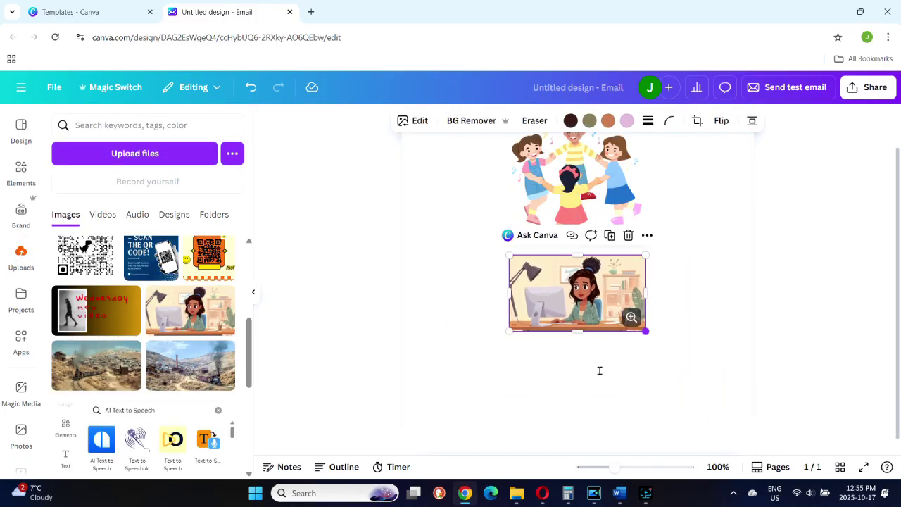
click(455, 376)
Type the heading 'start typing' and centre the woman-at-desk image on the page.
text(start typing)
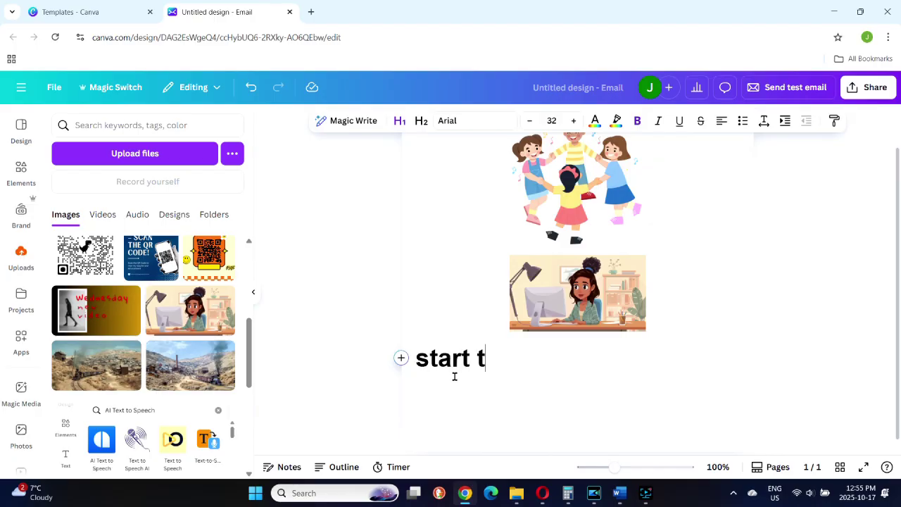
click(596, 310)
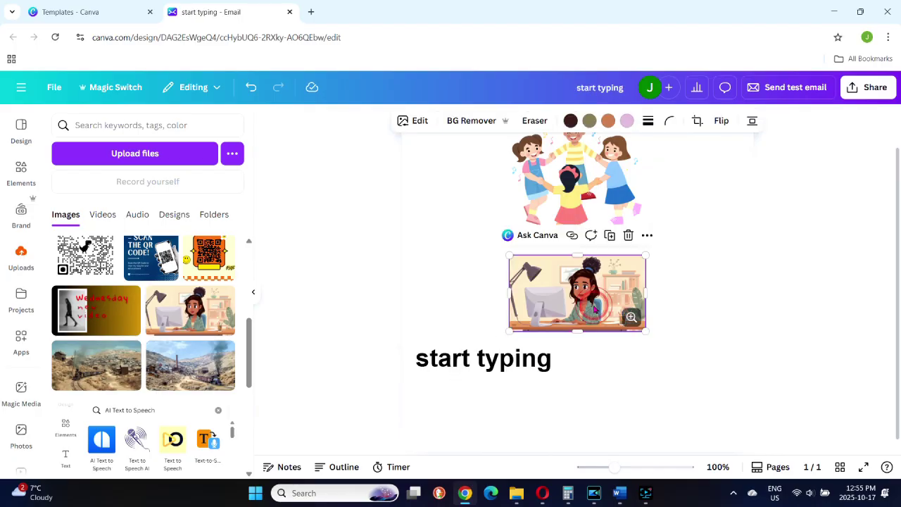
click(752, 121)
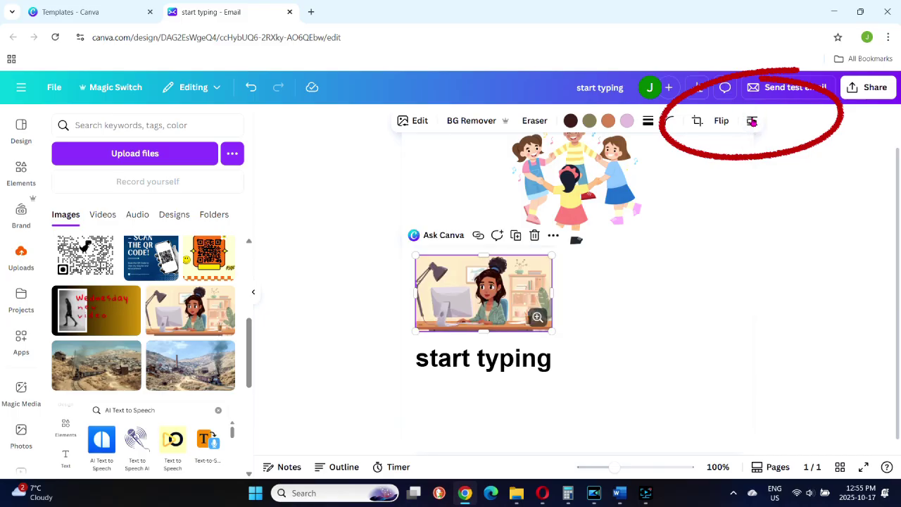
click(752, 121)
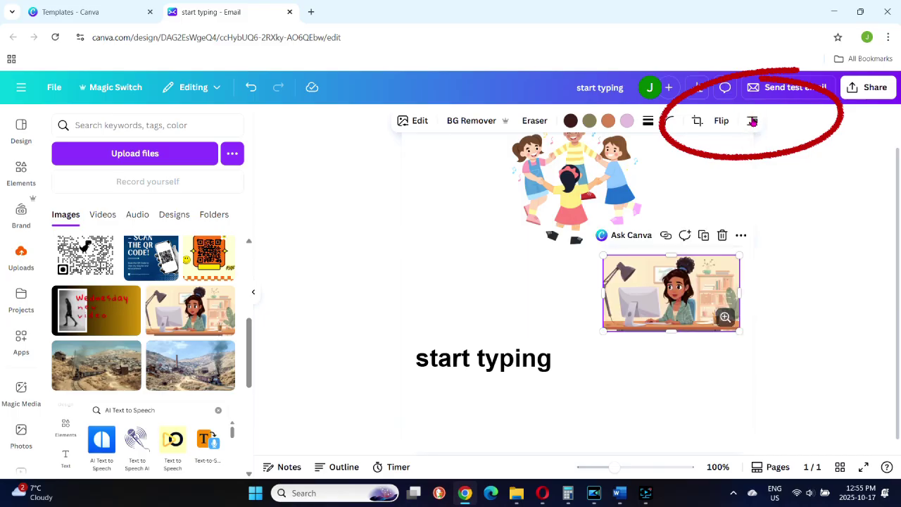
click(752, 121)
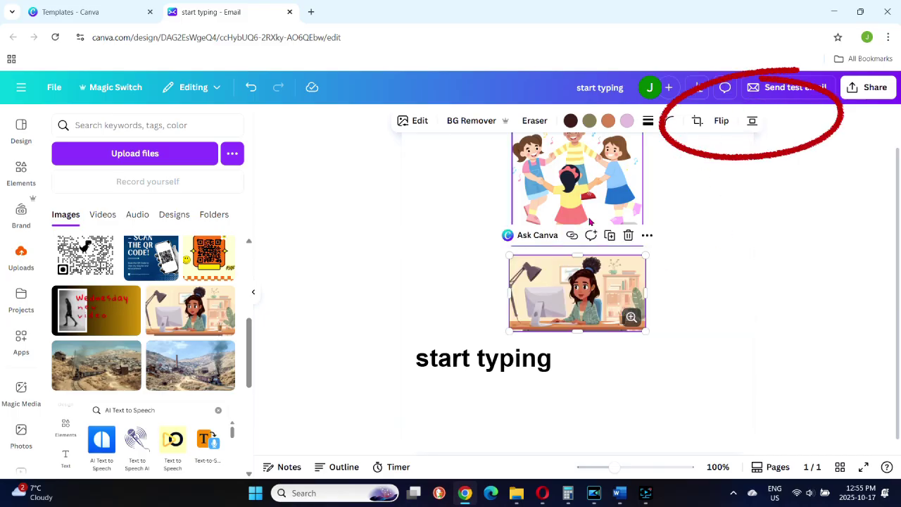
Undo a trial stretch of the children image and move the desk image up closer to it.
drag(589, 224, 584, 296)
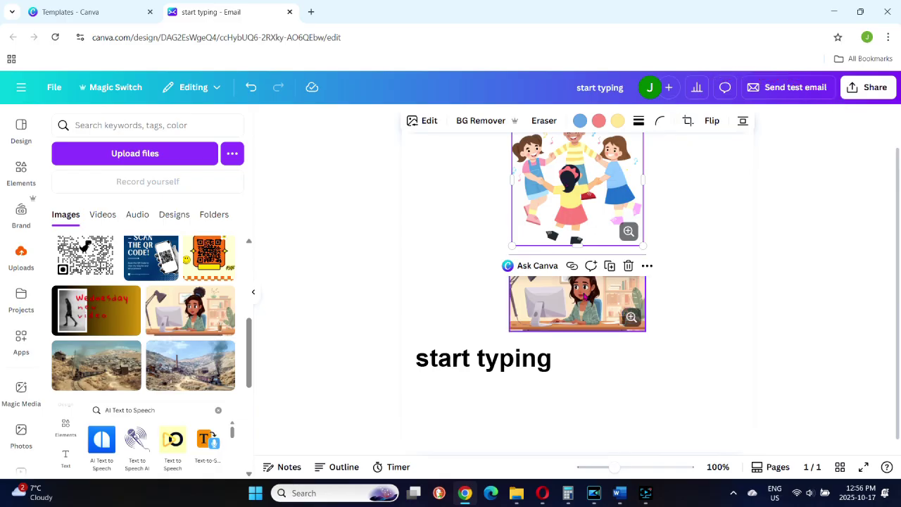
click(584, 296)
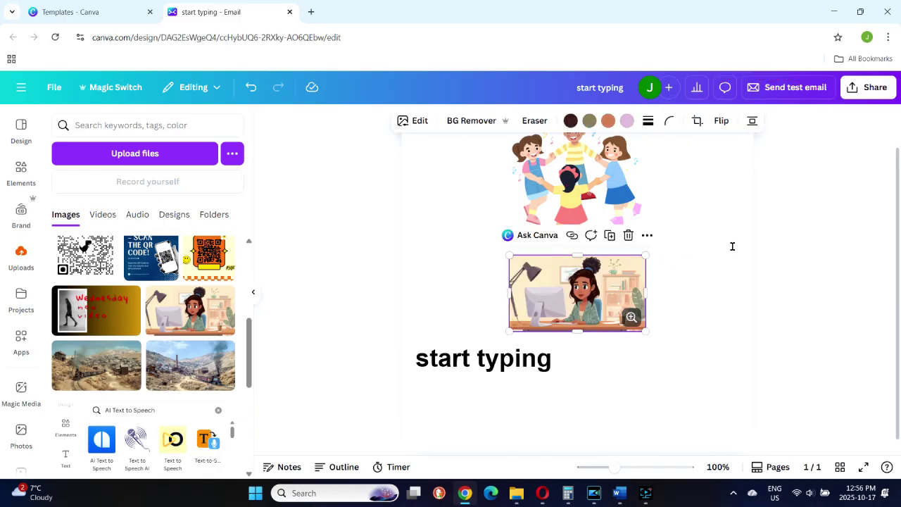
key(ctrl+z)
click(593, 287)
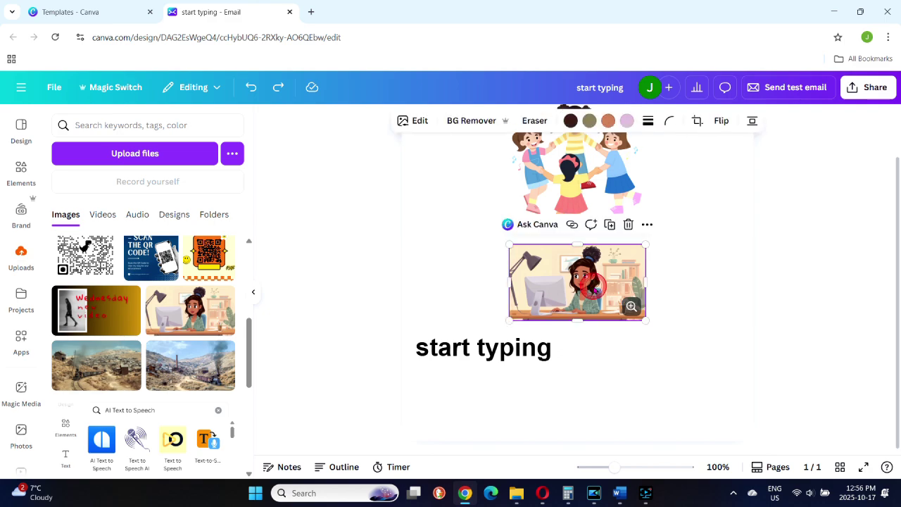
drag(593, 287, 570, 289)
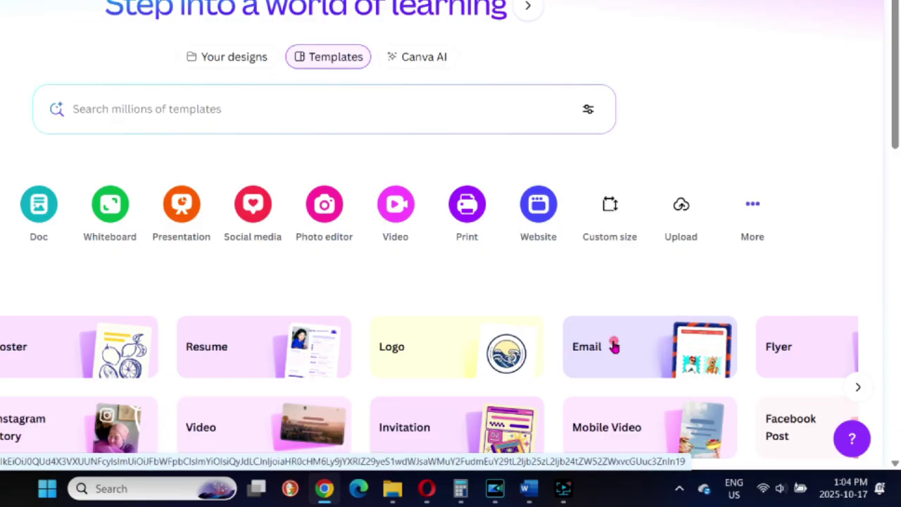
Browse the email template results and preview the 'Your bouquet is on its way!' template.
click(685, 385)
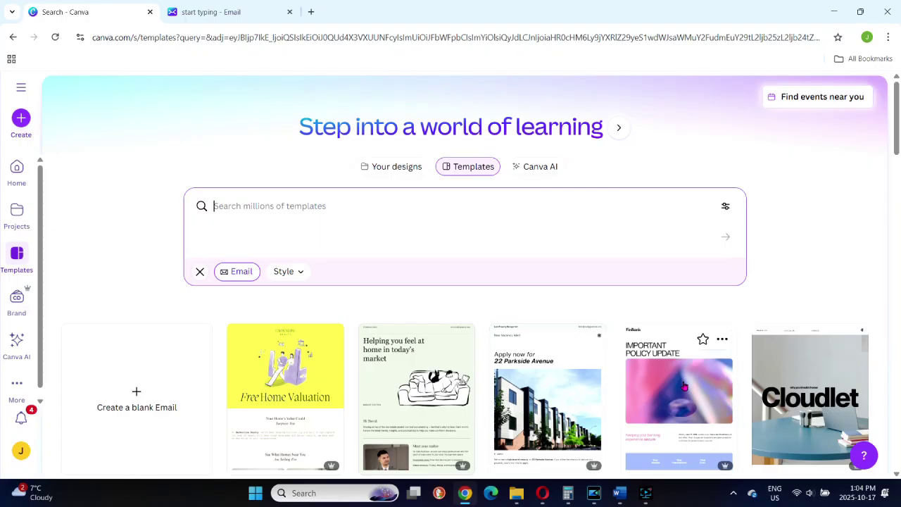
drag(897, 123, 898, 206)
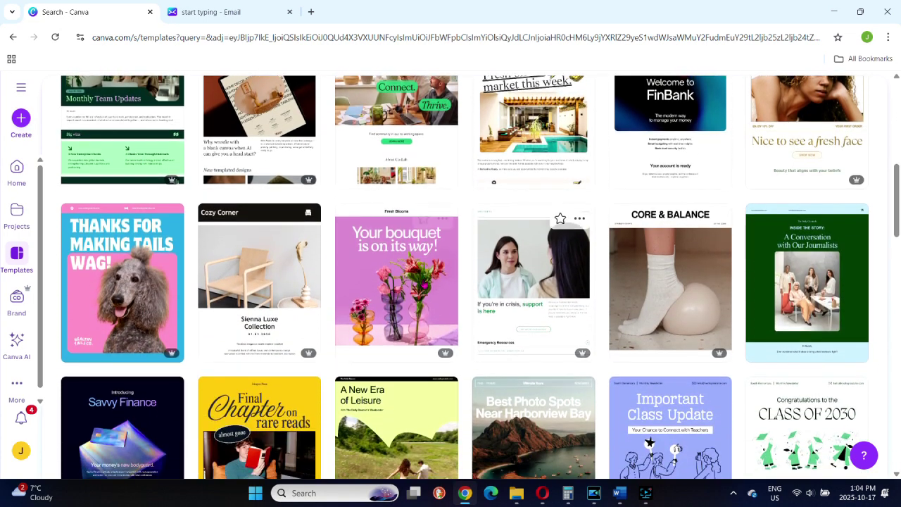
click(384, 272)
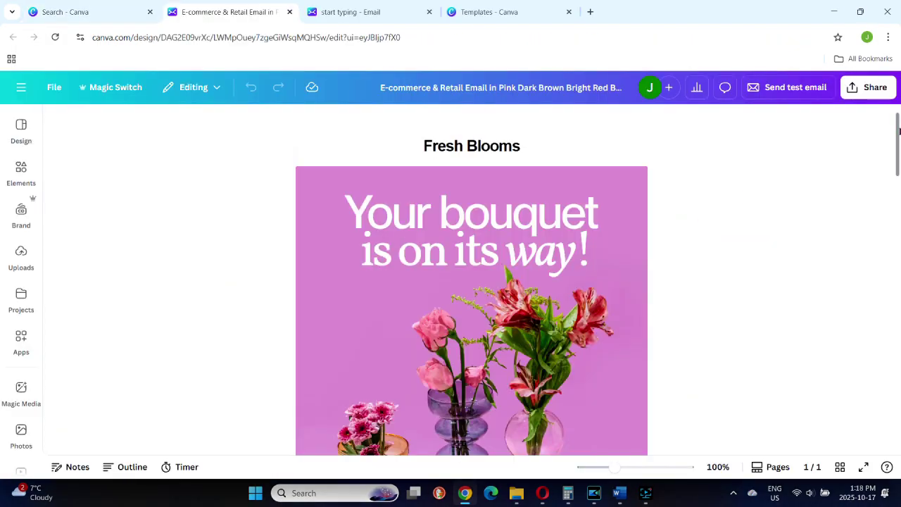
Scroll through the Fresh Blooms bouquet template and bring up the Send test email panel.
drag(899, 131, 899, 358)
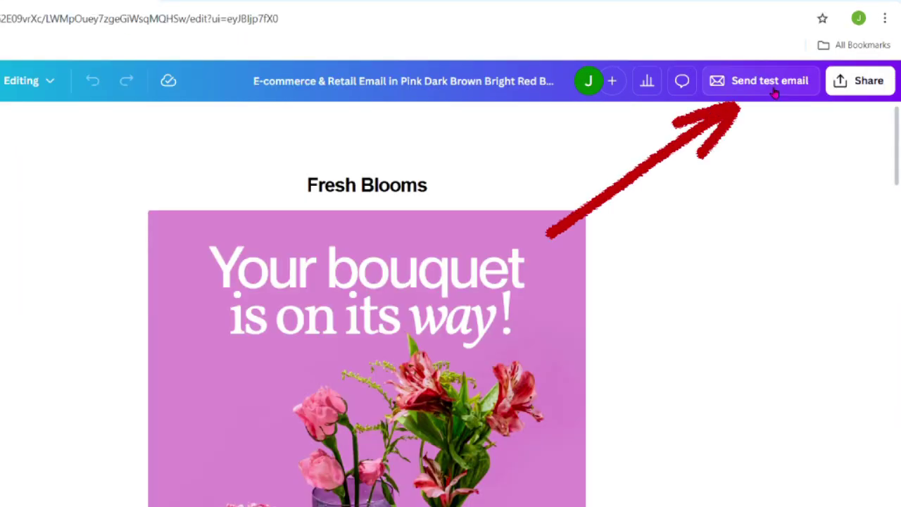
click(772, 88)
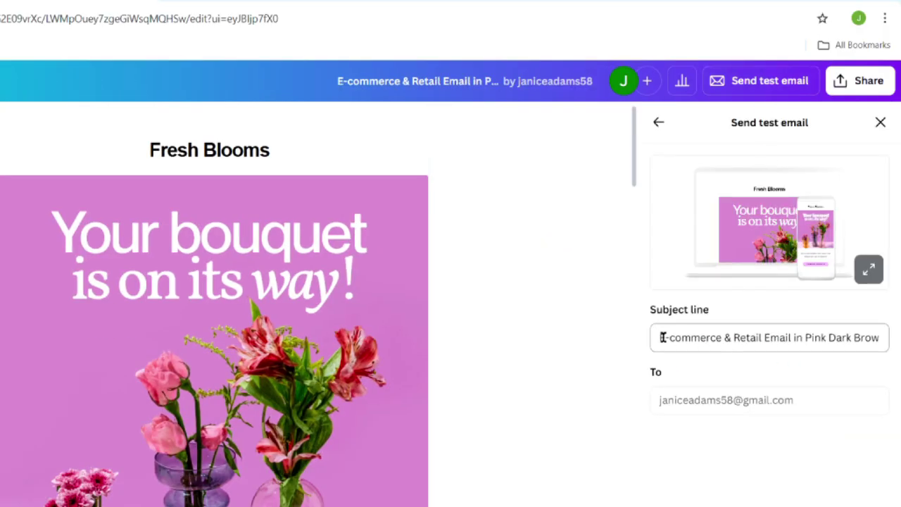
Replace the test email's subject line with 'Flowers' and send the test.
click(656, 337)
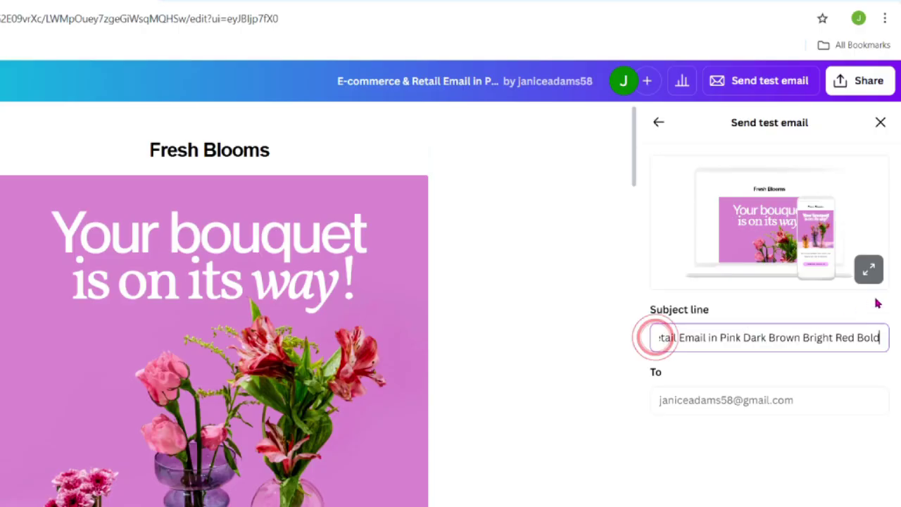
click(880, 336)
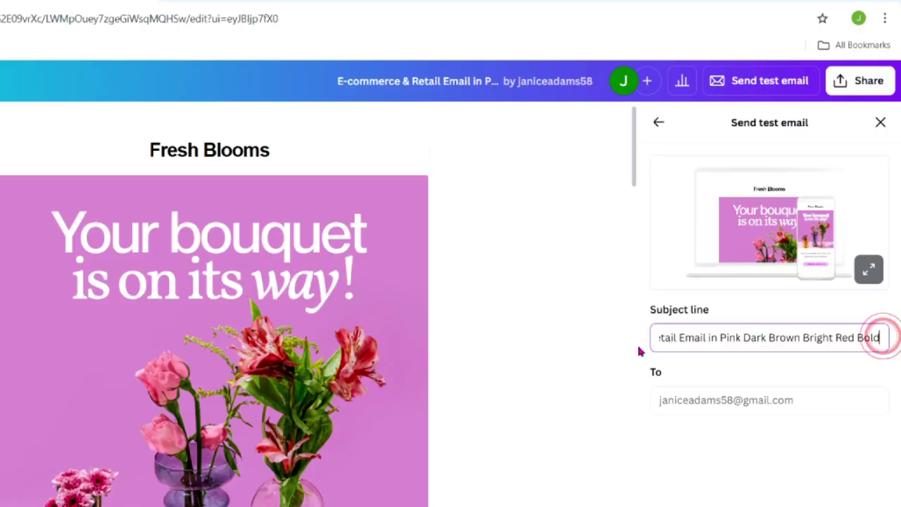
key(BackSpace)
key(BackSpace)
key(BackSpace)
key(BackSpace)
key(BackSpace)
key(BackSpace)
key(BackSpace)
key(BackSpace)
key(BackSpace)
key(BackSpace)
key(BackSpace)
key(BackSpace)
key(BackSpace)
key(BackSpace)
key(BackSpace)
key(BackSpace)
key(BackSpace)
key(BackSpace)
key(BackSpace)
key(BackSpace)
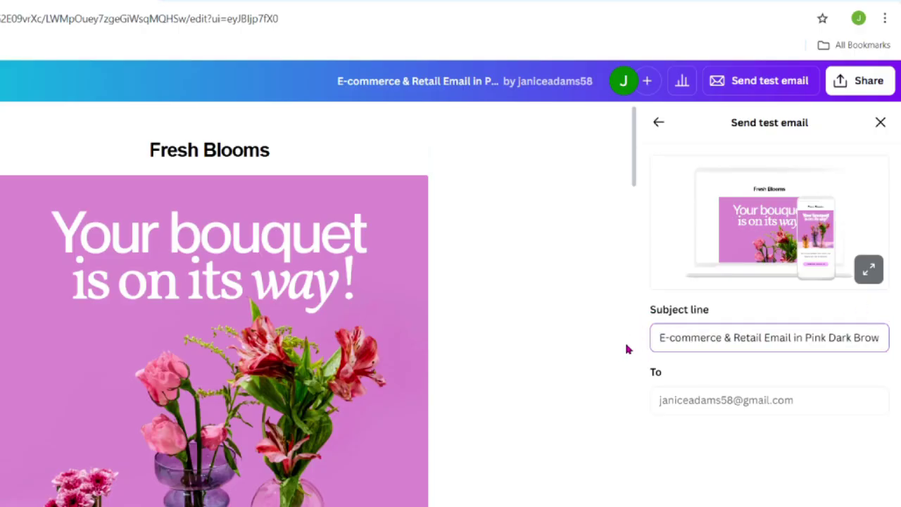
key(BackSpace)
key(BackSpace)
key(BackSpace)
key(BackSpace)
key(BackSpace)
key(BackSpace)
key(BackSpace)
key(BackSpace)
key(BackSpace)
key(BackSpace)
key(BackSpace)
key(BackSpace)
key(BackSpace)
key(BackSpace)
key(BackSpace)
key(BackSpace)
key(BackSpace)
key(BackSpace)
key(BackSpace)
key(BackSpace)
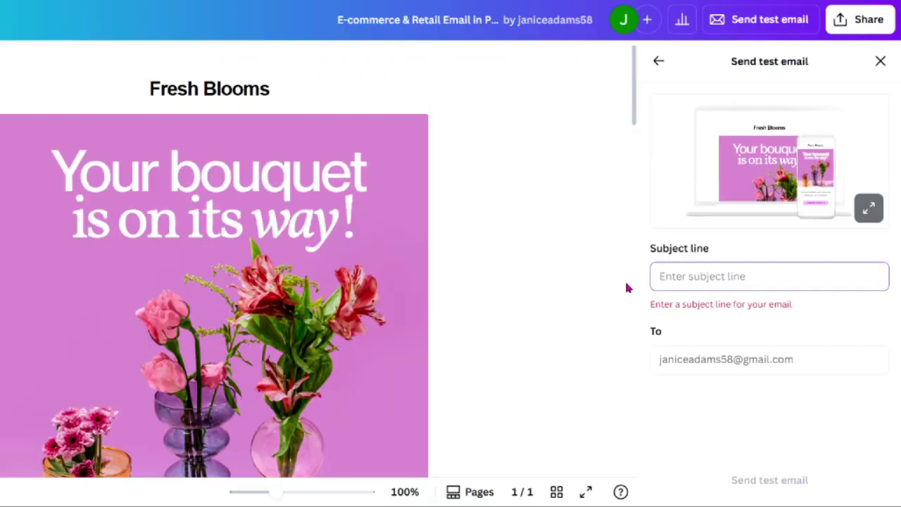
text(Flowers)
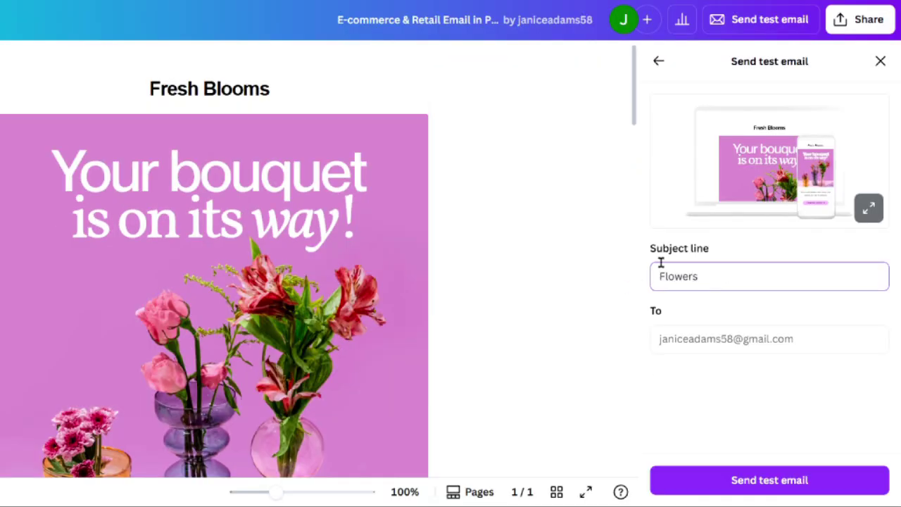
click(833, 338)
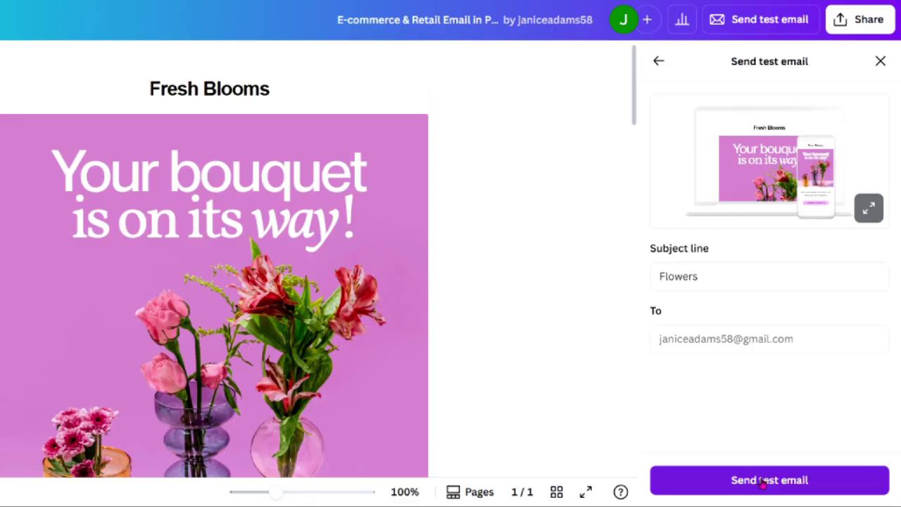
click(762, 481)
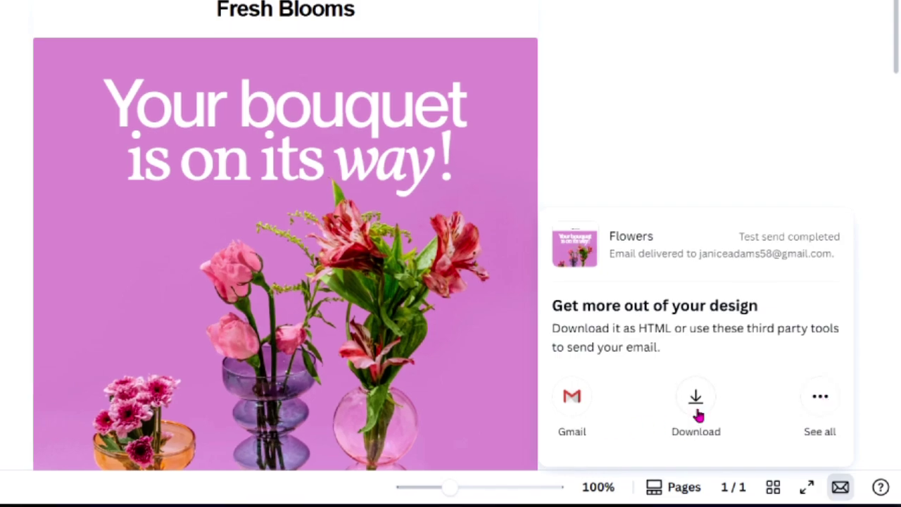
Once the test send completes, show all sharing options from the confirmation card.
click(819, 390)
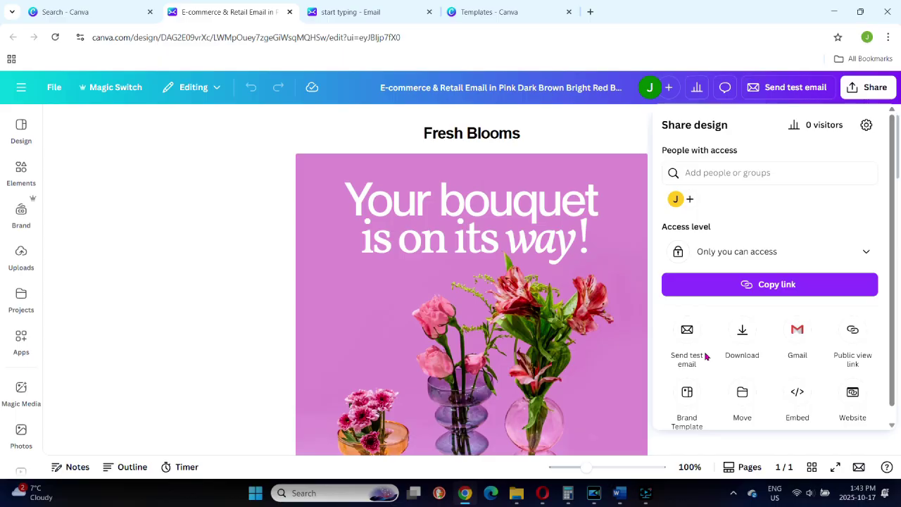
View the Download settings, with HTML and images as the file type.
click(745, 330)
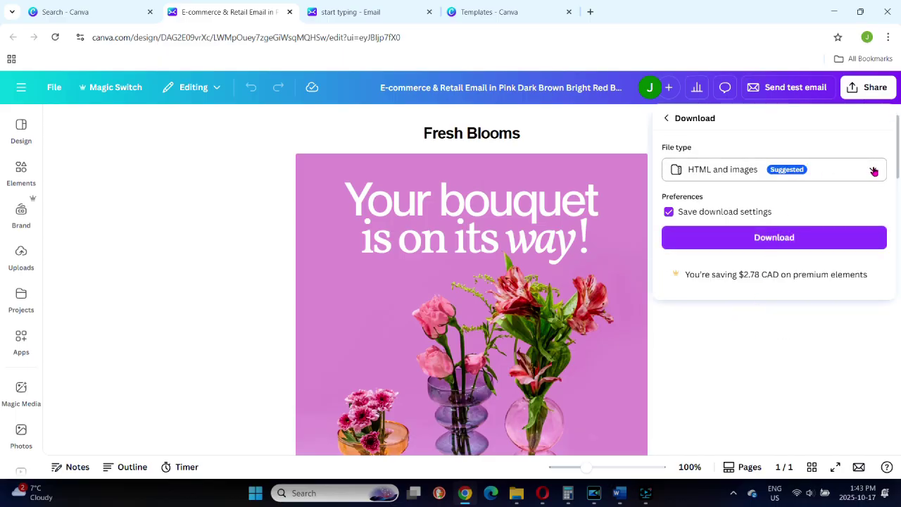
Return to the sharing options and begin connecting a Gmail account to send the design.
click(666, 119)
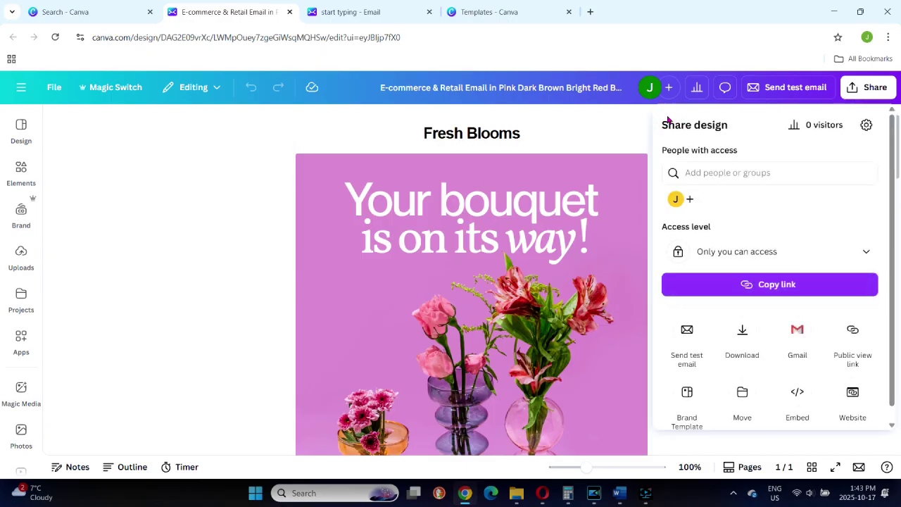
click(797, 332)
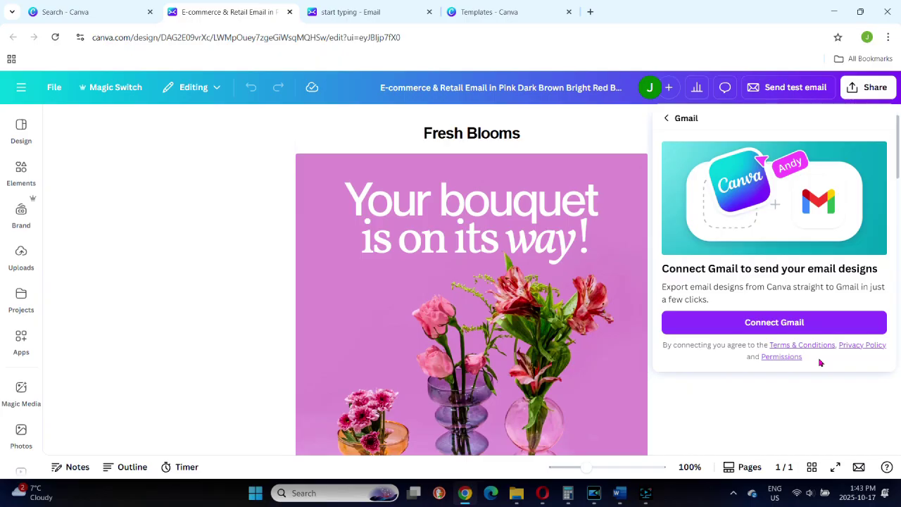
click(844, 320)
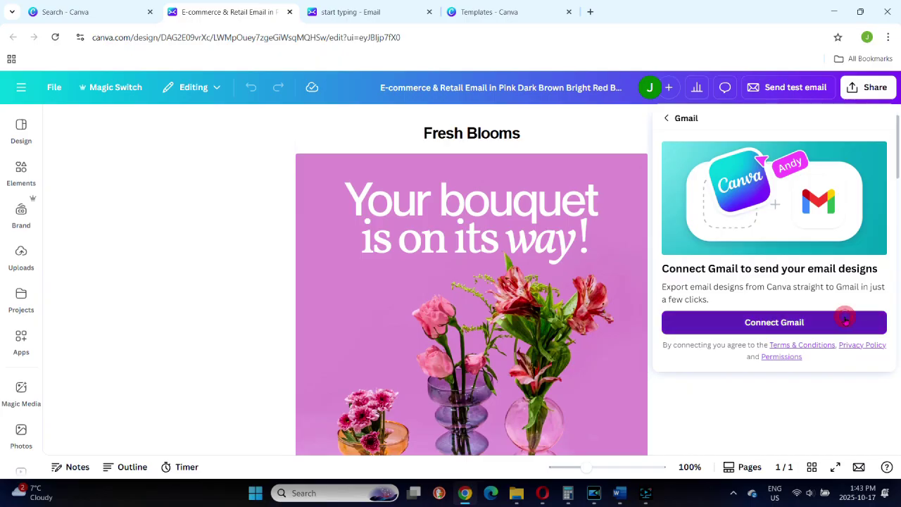